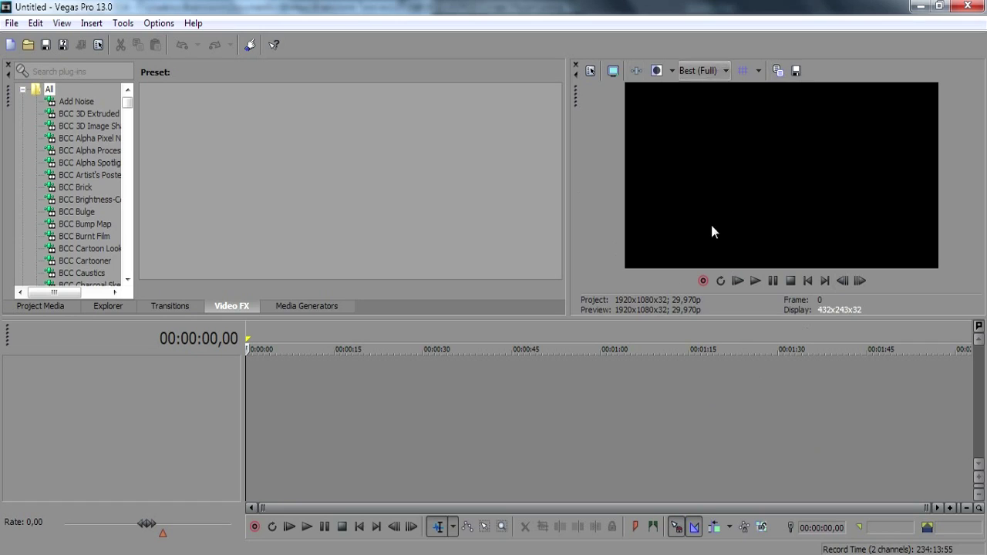
# Show the Media Generators panel's Checkerboard presets and return the cursor to 00:00:00,00.
pyautogui.click(63, 308)
pyautogui.click(116, 307)
pyautogui.click(173, 307)
pyautogui.click(233, 307)
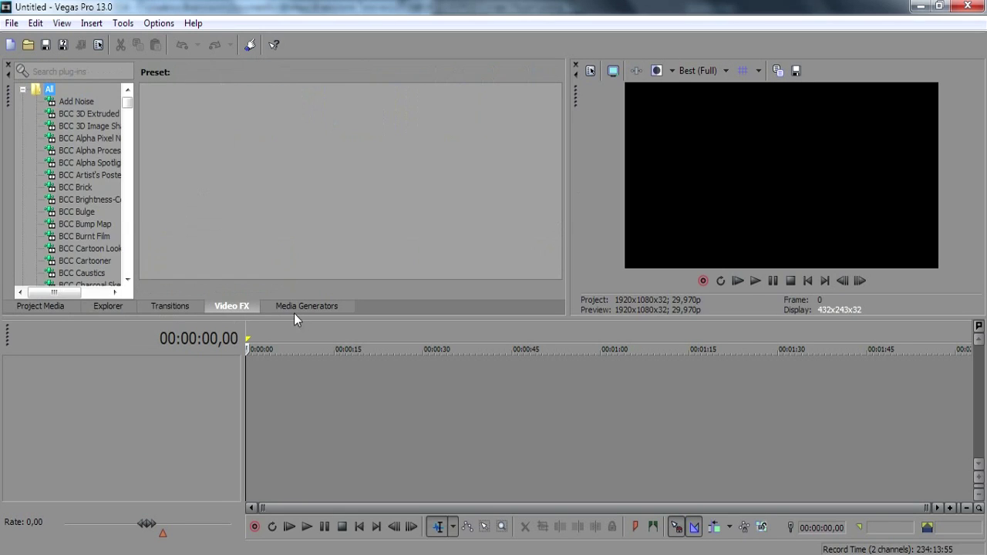
pyautogui.click(308, 309)
pyautogui.click(487, 392)
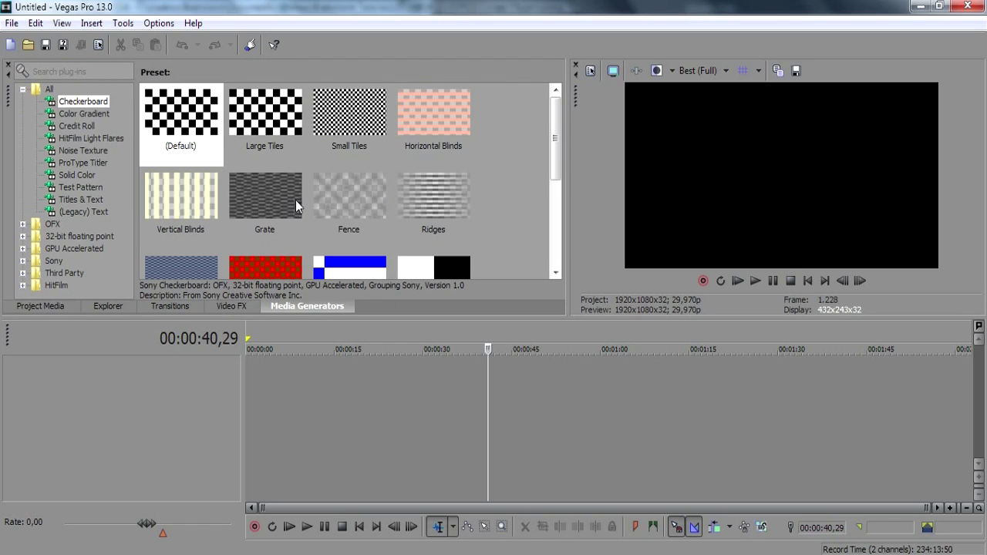
pyautogui.press('Home')
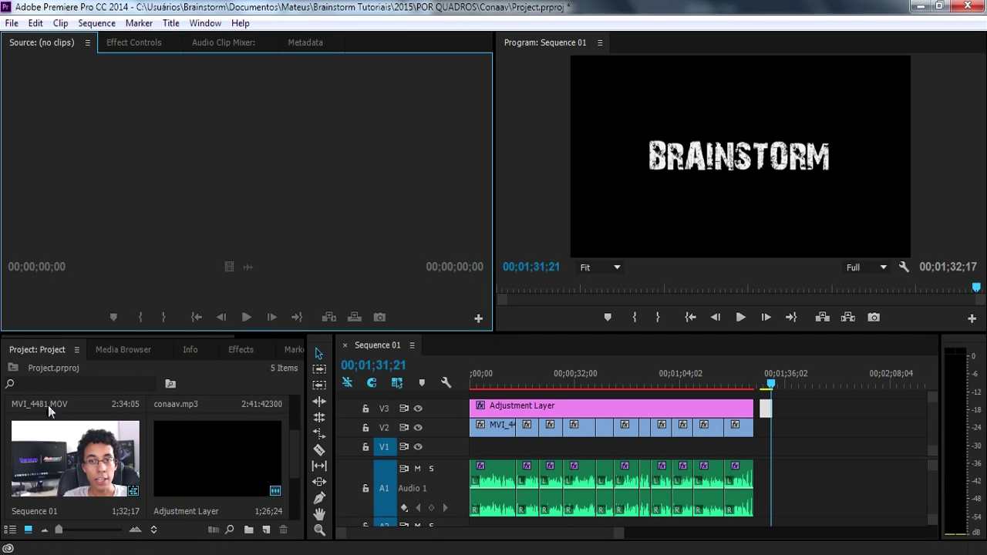
# Drop the Project panel onto the Source group's centre, then add Media Browser to that group.
pyautogui.click(14, 357)
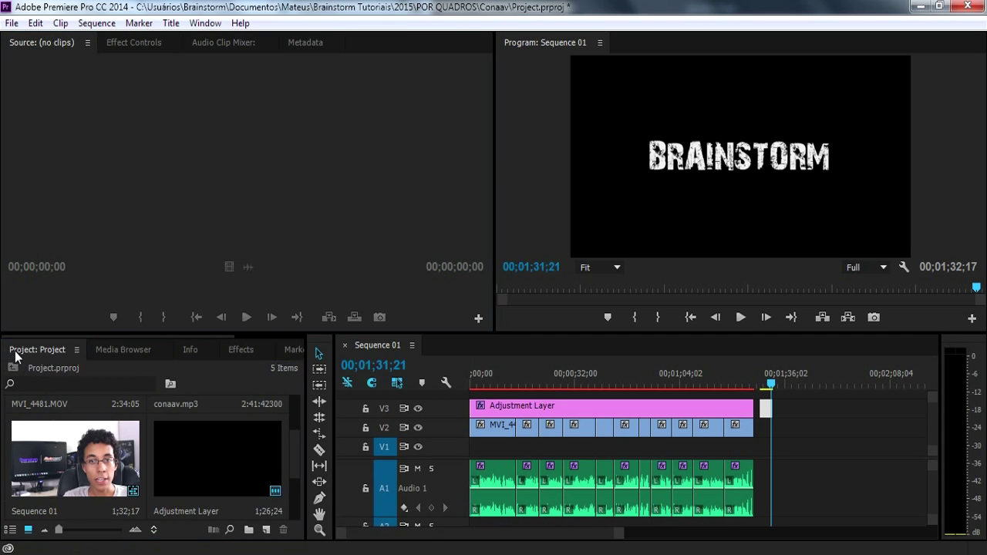
pyautogui.moveTo(16, 352); pyautogui.dragTo(37, 304)
pyautogui.moveTo(36, 328)
pyautogui.mouseDown()
pyautogui.moveTo(47, 252)
pyautogui.moveTo(41, 197)
pyautogui.mouseUp()
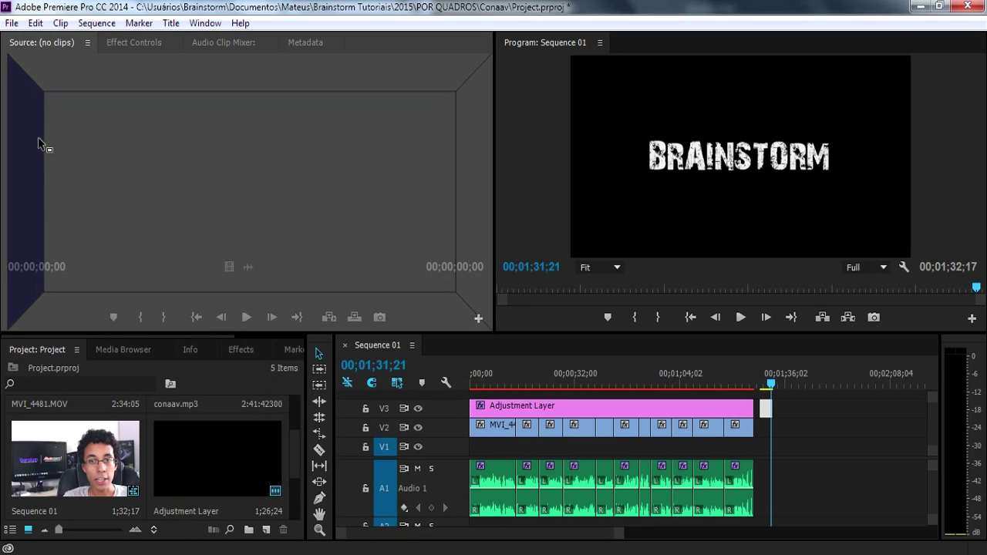
pyautogui.moveTo(38, 137)
pyautogui.mouseDown()
pyautogui.moveTo(36, 95)
pyautogui.moveTo(34, 126)
pyautogui.mouseUp()
pyautogui.moveTo(33, 126)
pyautogui.mouseDown()
pyautogui.moveTo(579, 114)
pyautogui.moveTo(108, 187)
pyautogui.moveTo(57, 154)
pyautogui.moveTo(7, 50)
pyautogui.mouseUp()
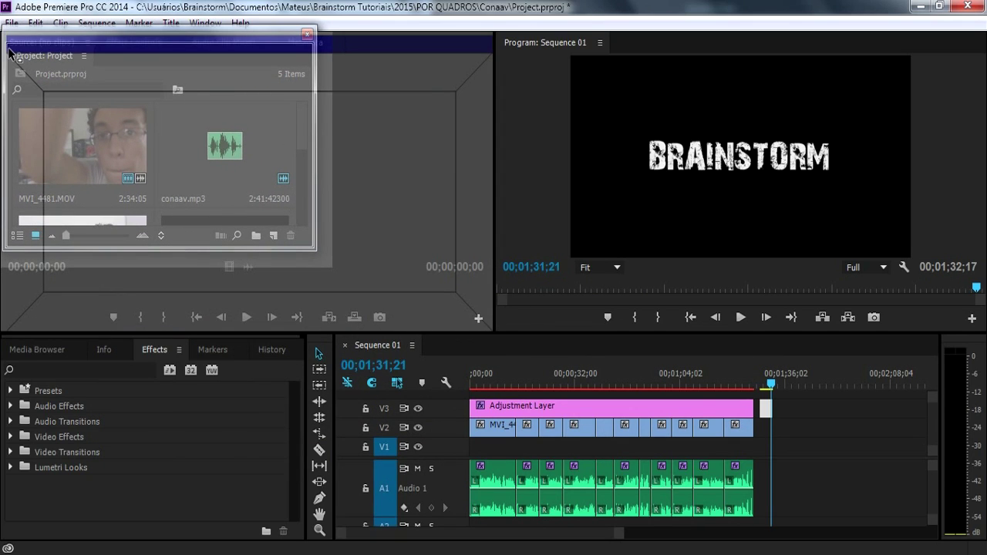
pyautogui.moveTo(9, 50); pyautogui.dragTo(9, 51)
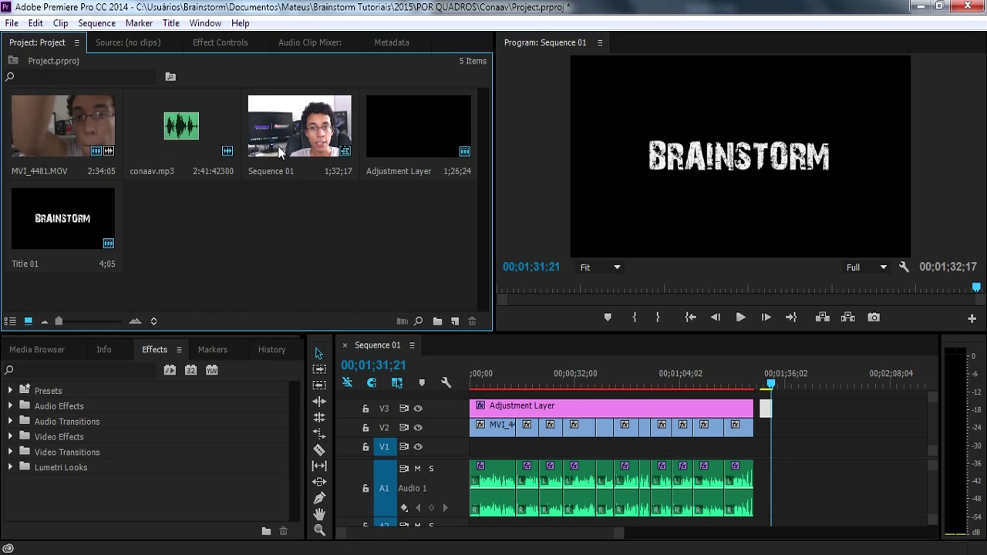
pyautogui.moveTo(33, 349); pyautogui.dragTo(98, 50)
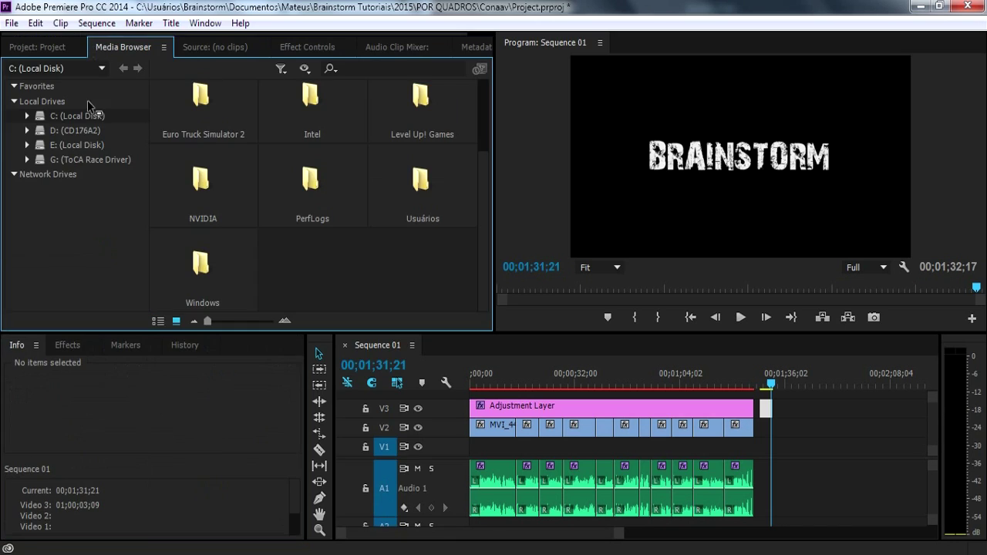
# Move the Info, Effects, Markers and History tabs into the top-left group and show Markers.
pyautogui.click(19, 347)
pyautogui.moveTo(19, 348); pyautogui.dragTo(182, 49)
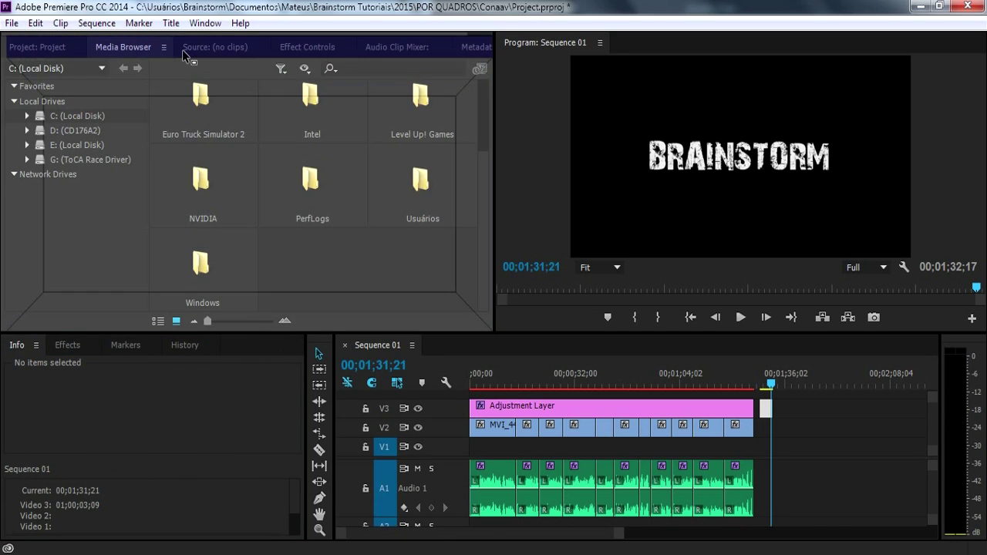
pyautogui.moveTo(19, 347); pyautogui.dragTo(229, 49)
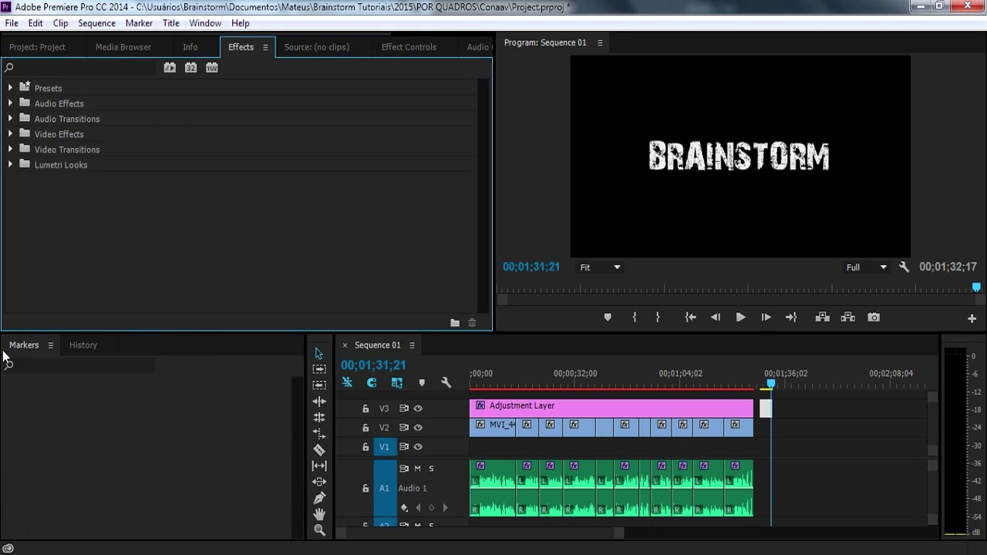
pyautogui.moveTo(6, 354)
pyautogui.mouseDown()
pyautogui.moveTo(205, 121)
pyautogui.moveTo(285, 50)
pyautogui.mouseUp()
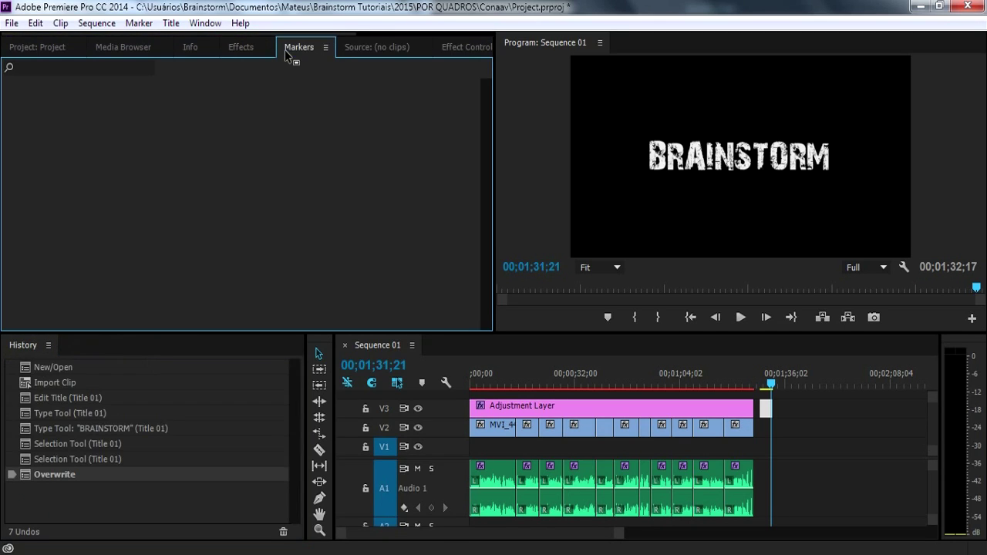
pyautogui.moveTo(6, 353); pyautogui.dragTo(348, 52)
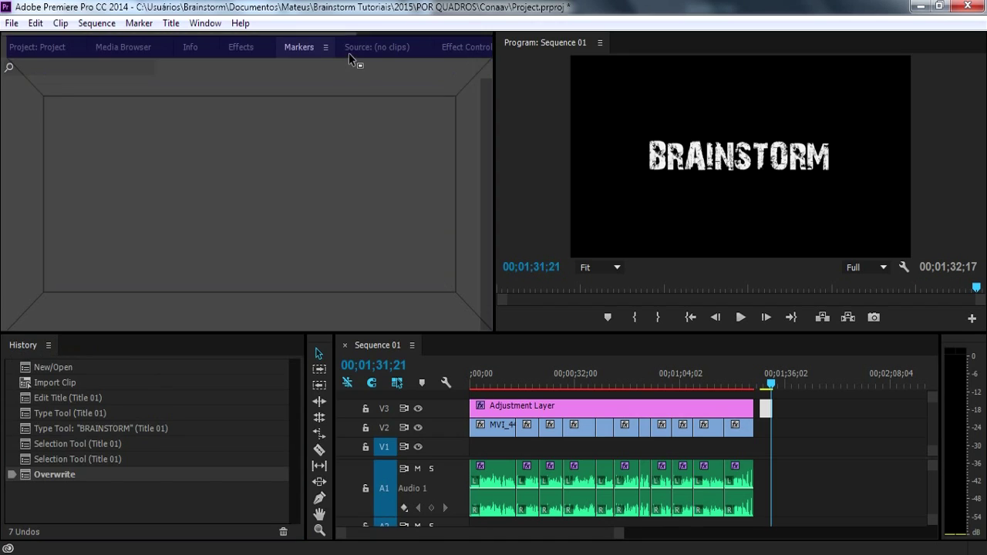
pyautogui.click(287, 42)
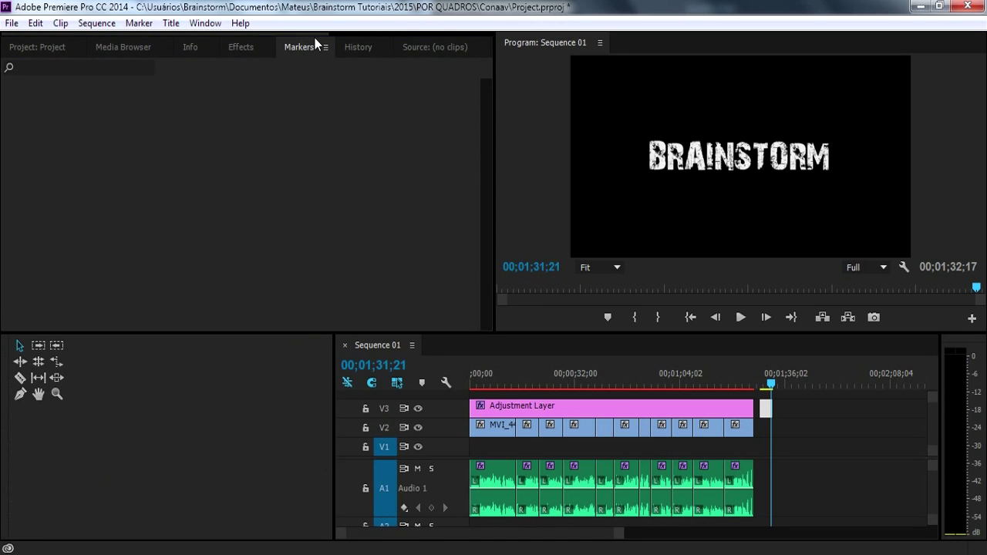
pyautogui.moveTo(203, 35)
pyautogui.mouseDown()
pyautogui.moveTo(449, 38)
pyautogui.moveTo(113, 47)
pyautogui.mouseUp()
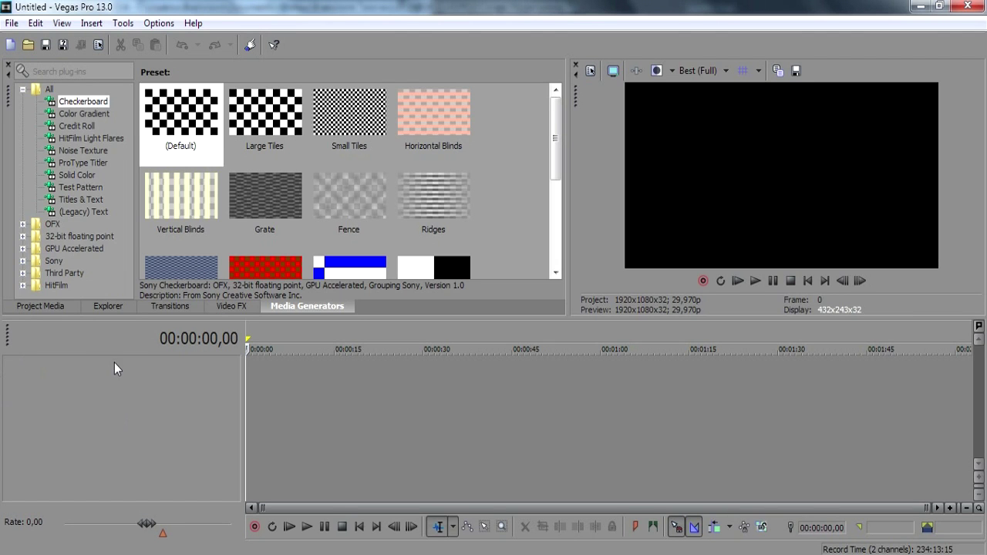
pyautogui.click(41, 307)
pyautogui.click(176, 307)
pyautogui.click(239, 304)
pyautogui.click(290, 308)
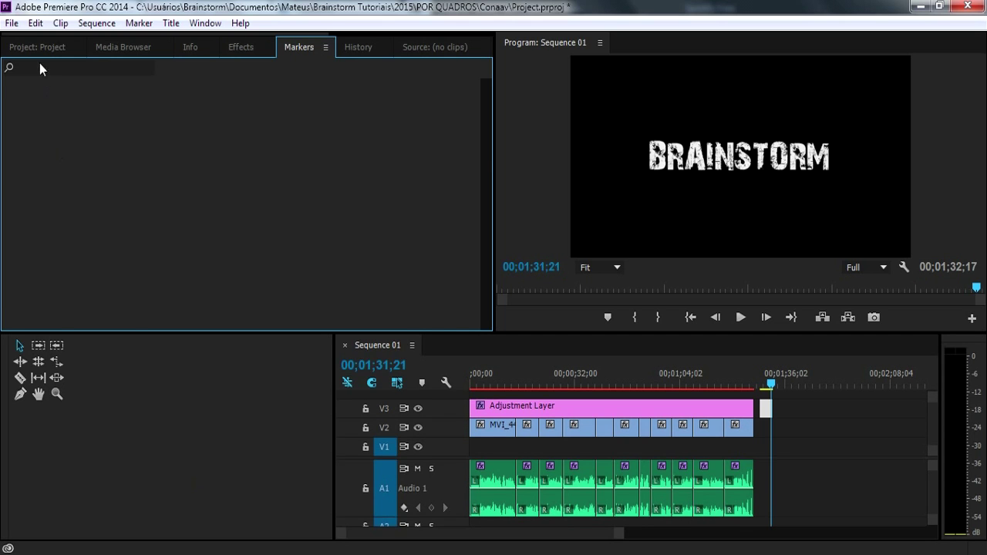
pyautogui.hotkey('shift', '1')
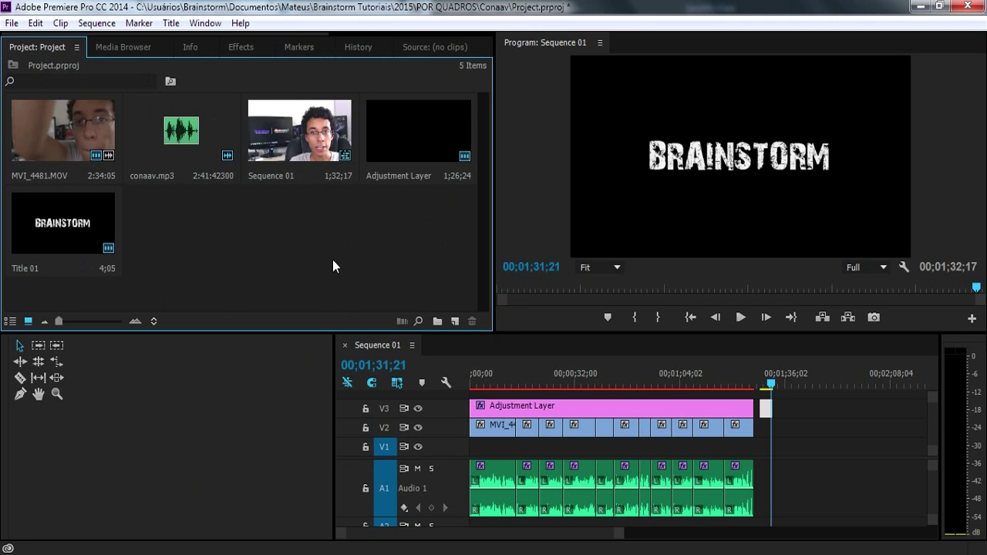
# Move the Effects tab ahead of Info, then review the Markers, History and Source tabs.
pyautogui.click(124, 47)
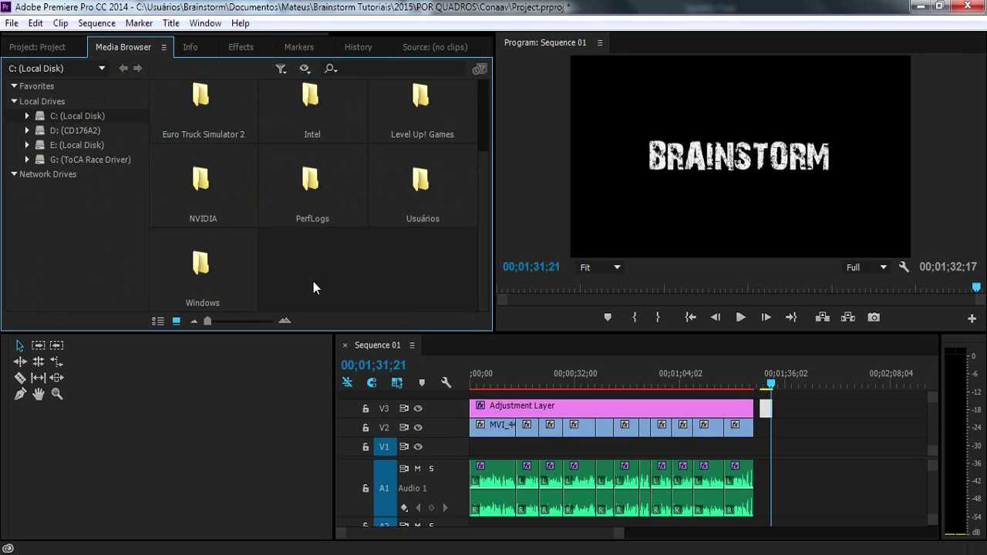
pyautogui.click(188, 49)
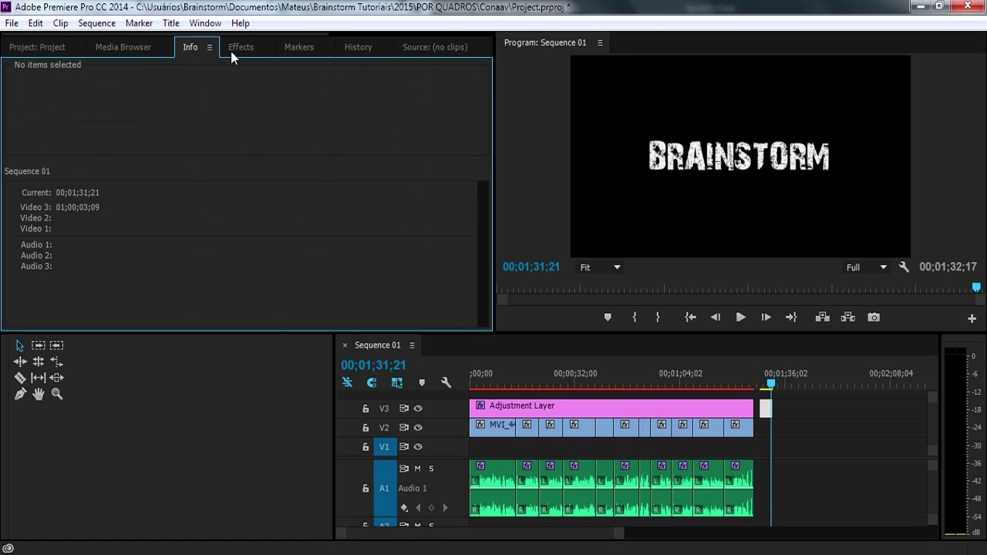
pyautogui.moveTo(248, 47); pyautogui.dragTo(193, 53)
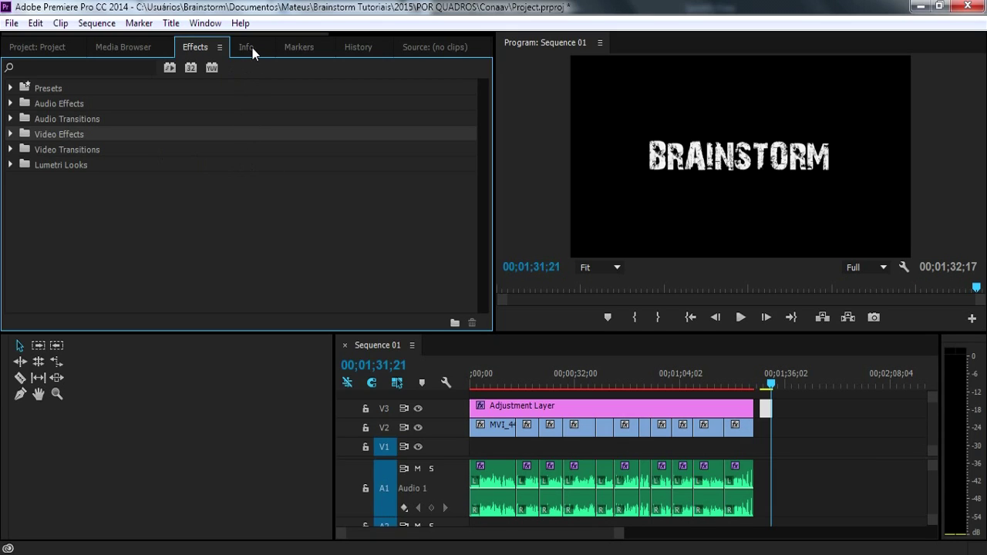
pyautogui.click(309, 51)
pyautogui.click(379, 45)
pyautogui.click(422, 51)
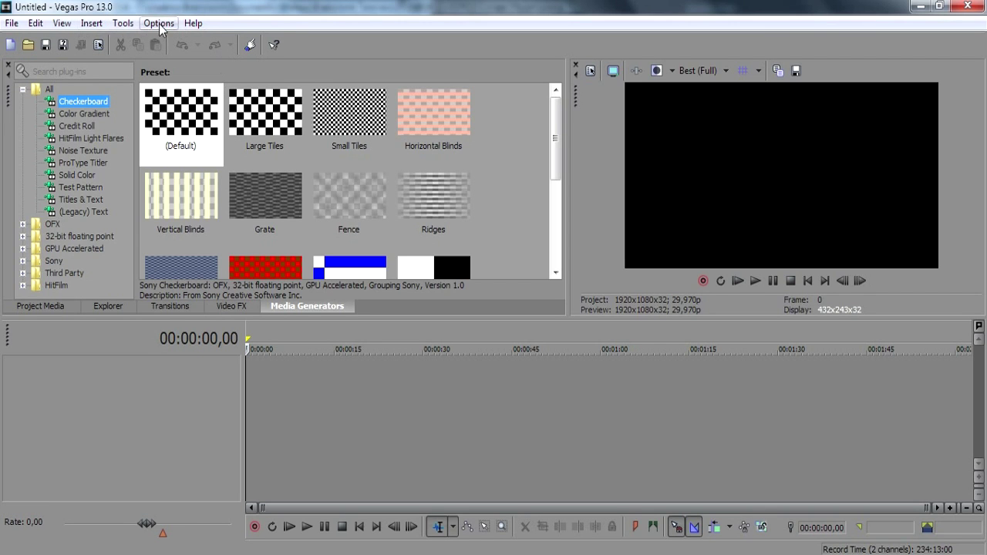
# Open the Trimmer from View > Window, dock it beside the Video Preview, and narrow Media Generators.
pyautogui.click(62, 23)
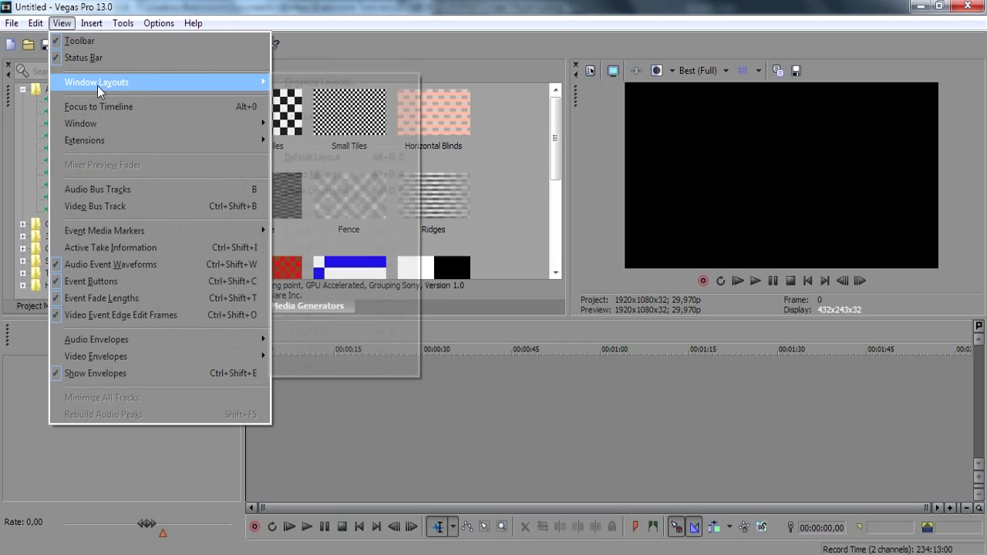
pyautogui.moveTo(92, 122)
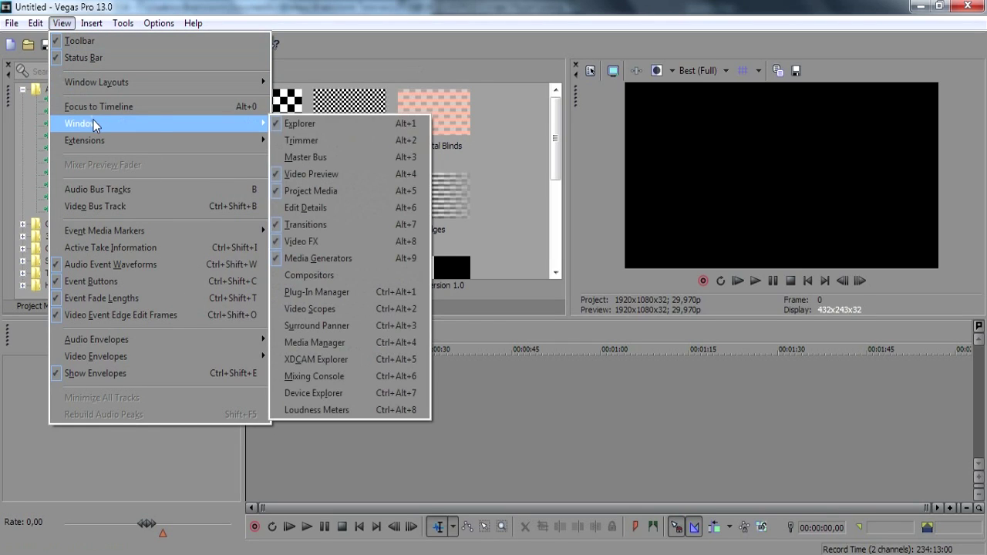
pyautogui.click(327, 140)
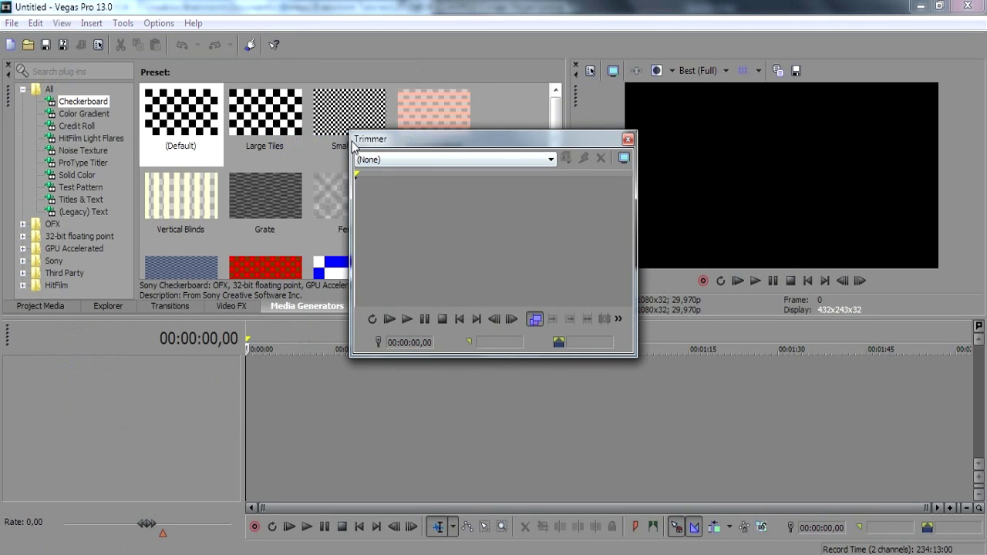
pyautogui.moveTo(353, 145); pyautogui.dragTo(415, 99)
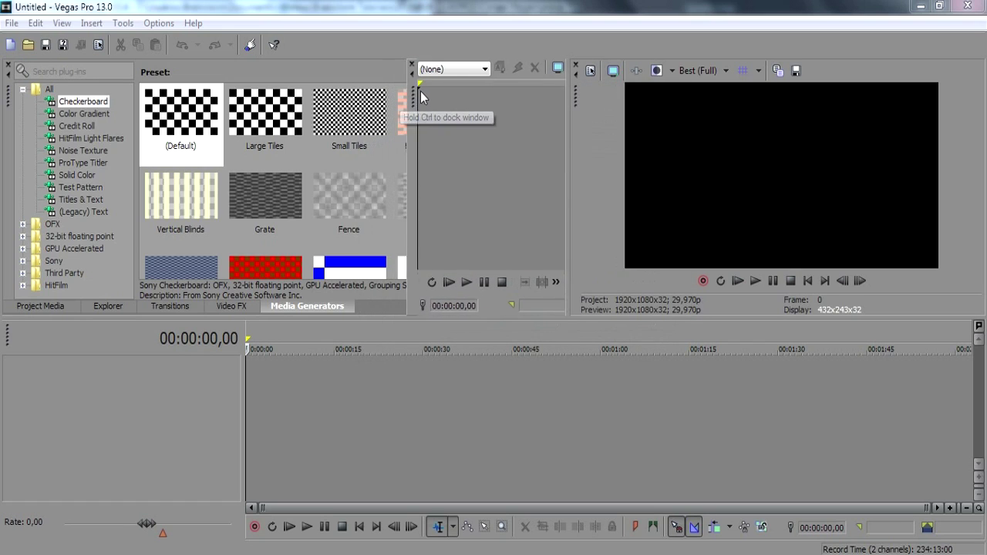
pyautogui.moveTo(415, 99); pyautogui.dragTo(422, 91)
pyautogui.moveTo(410, 158); pyautogui.dragTo(315, 157)
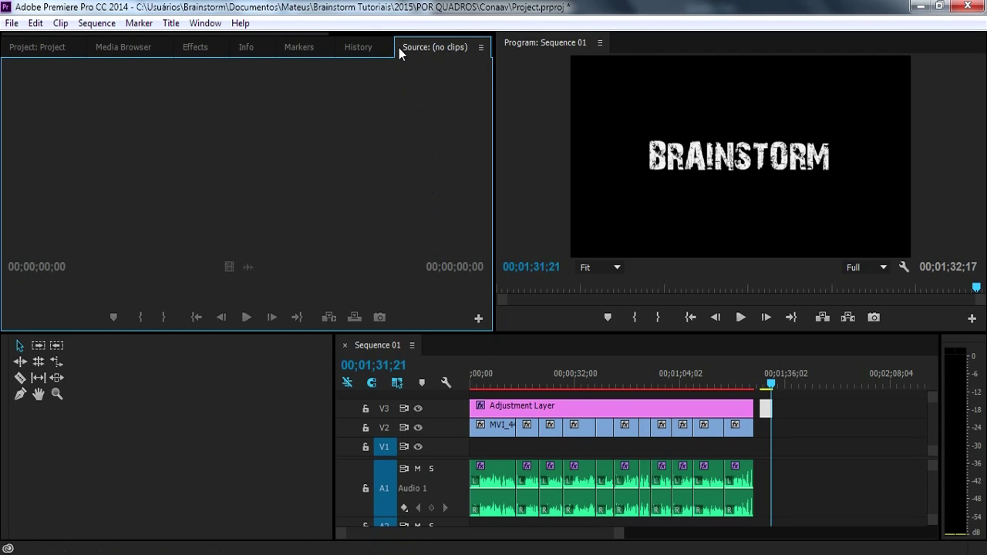
pyautogui.moveTo(399, 48); pyautogui.dragTo(481, 216)
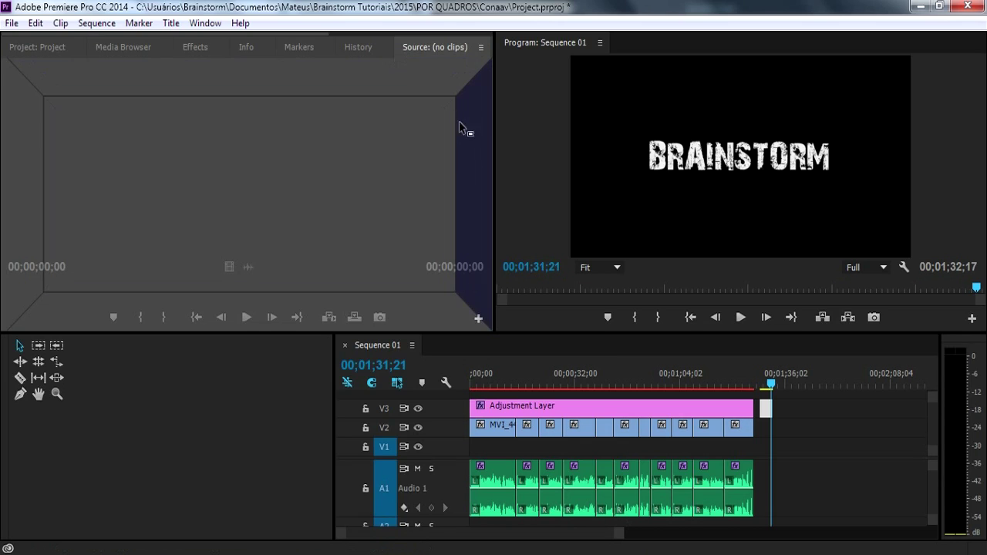
# Dock the Source panel on its own at the right edge, beside the Program monitor.
pyautogui.moveTo(481, 216)
pyautogui.mouseDown()
pyautogui.moveTo(479, 229)
pyautogui.moveTo(583, 219)
pyautogui.mouseUp()
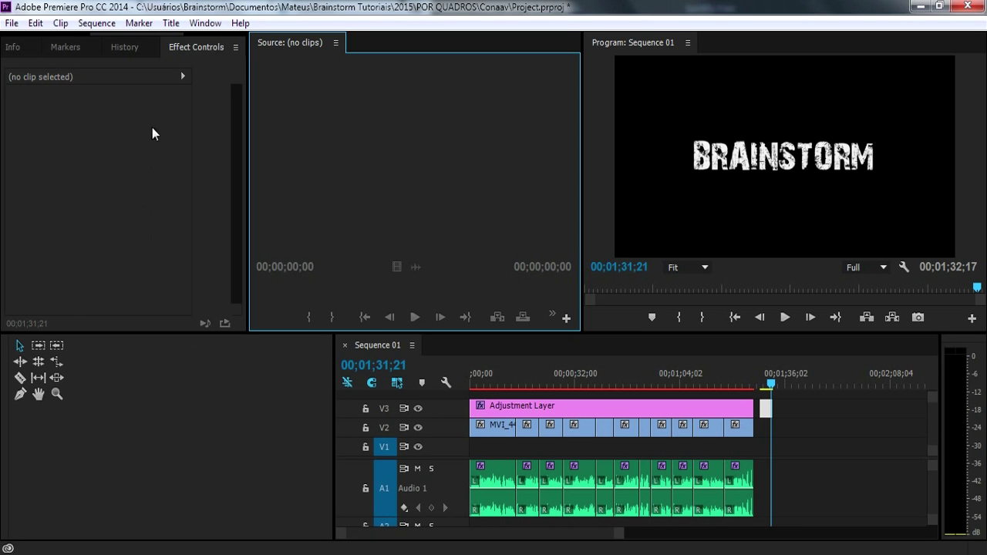
pyautogui.hotkey('shift', '7')
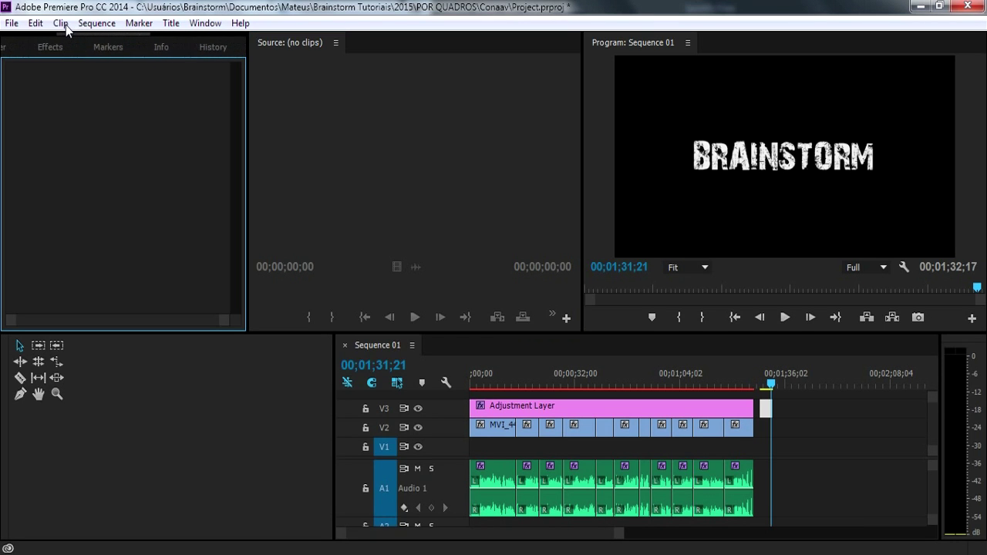
# Cycle through the Markers and History tabs, then bring Effect Controls to the front.
pyautogui.click(98, 52)
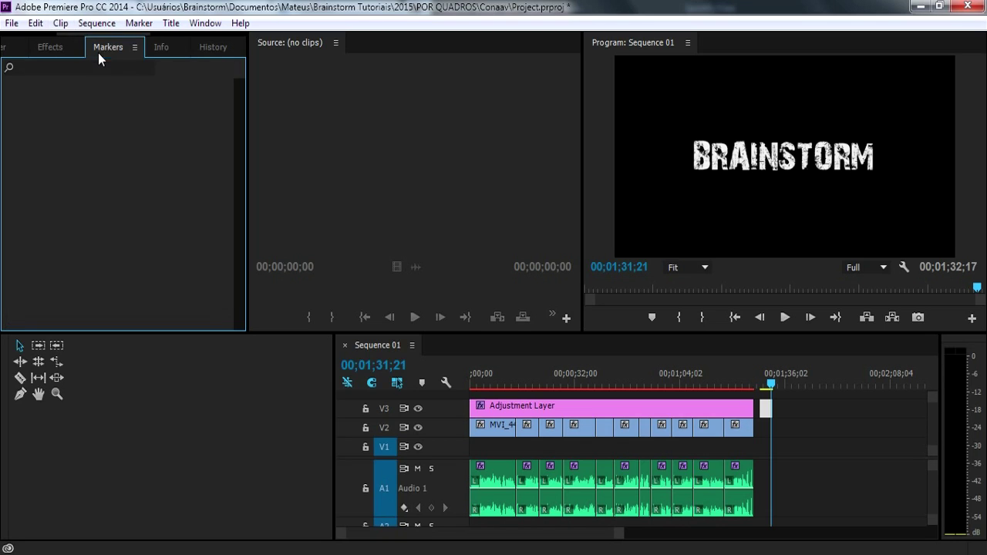
pyautogui.click(206, 48)
pyautogui.click(131, 46)
pyautogui.click(139, 23)
pyautogui.click(139, 23)
pyautogui.moveTo(88, 36)
pyautogui.mouseDown()
pyautogui.moveTo(223, 33)
pyautogui.moveTo(212, 33)
pyautogui.mouseUp()
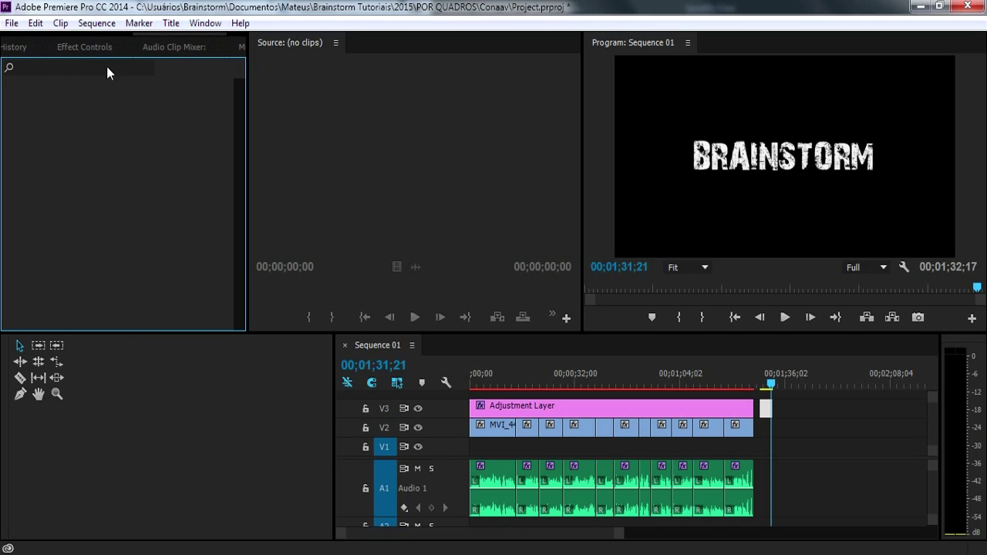
pyautogui.click(79, 50)
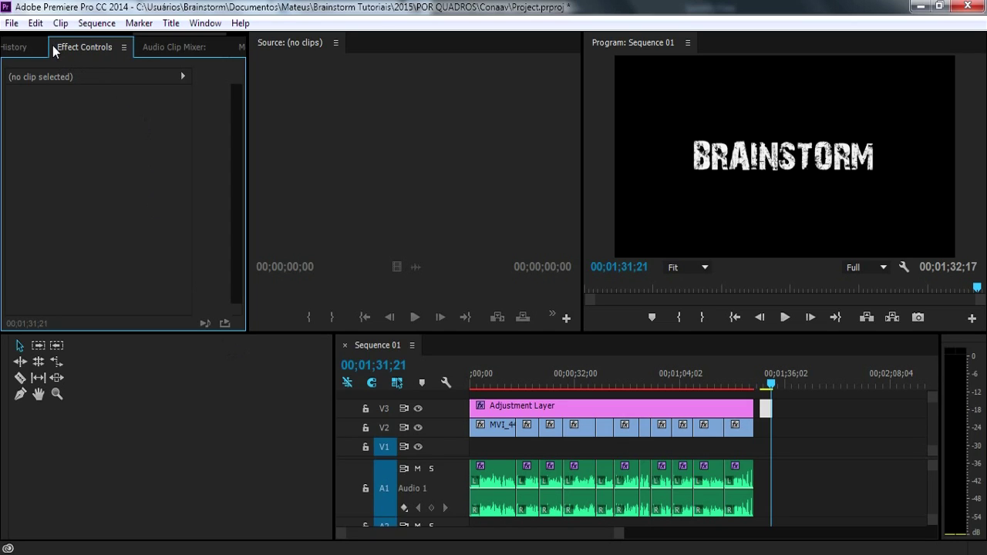
pyautogui.moveTo(54, 51)
pyautogui.mouseDown()
pyautogui.moveTo(126, 31)
pyautogui.moveTo(90, 48)
pyautogui.mouseUp()
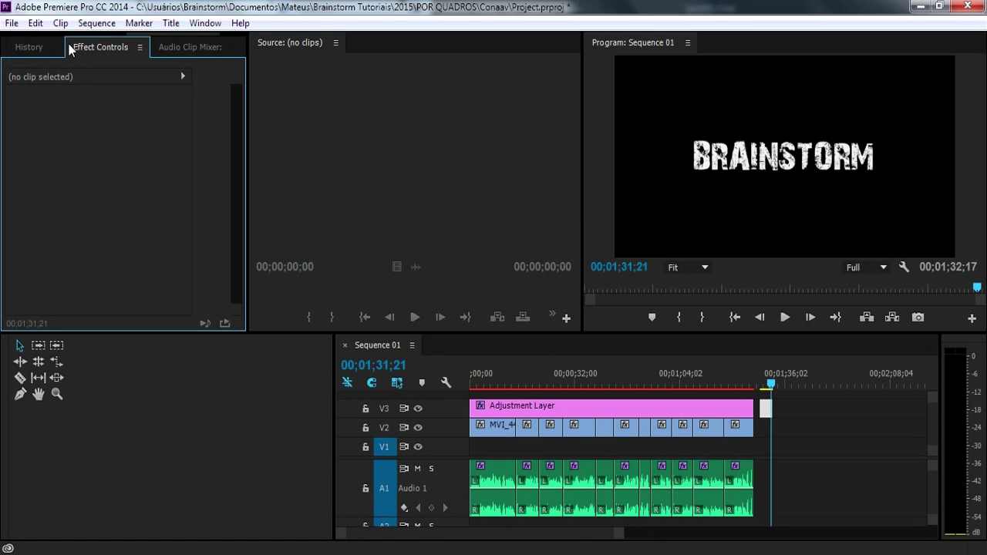
# Float Effect Controls as a separate window, widen it, then close it.
pyautogui.moveTo(71, 43); pyautogui.dragTo(545, 380)
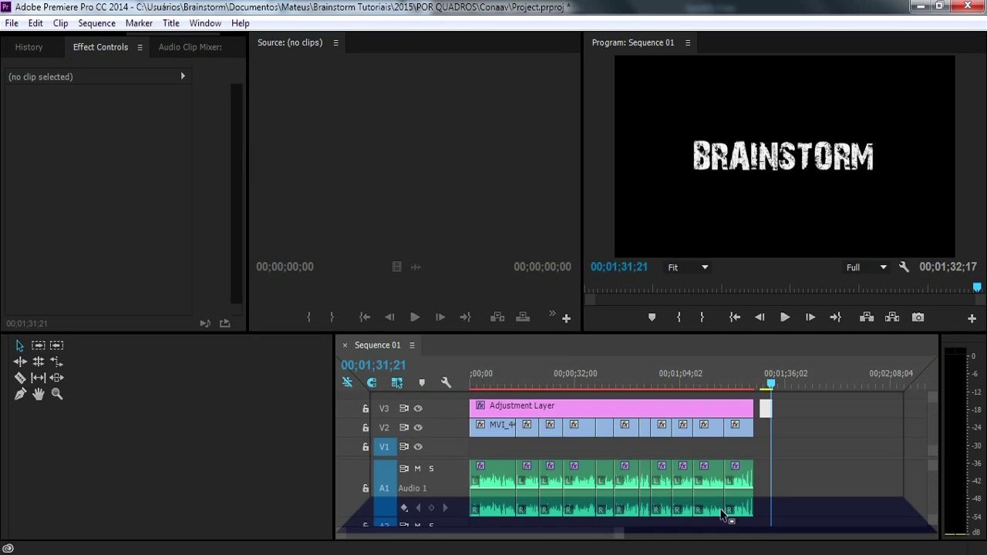
pyautogui.moveTo(545, 381)
pyautogui.mouseDown()
pyautogui.moveTo(778, 554)
pyautogui.moveTo(806, 544)
pyautogui.moveTo(498, 21)
pyautogui.mouseUp()
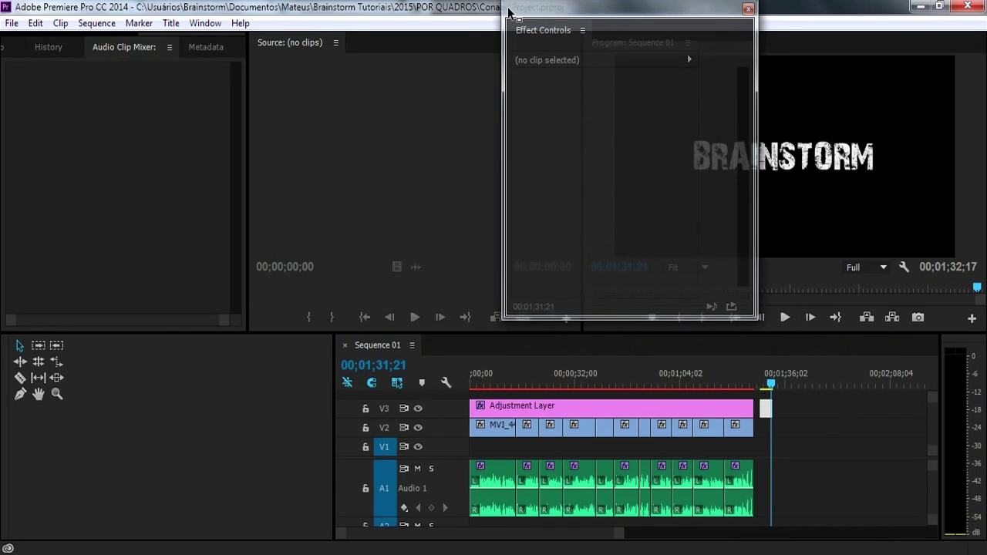
pyautogui.moveTo(497, 21)
pyautogui.mouseDown()
pyautogui.moveTo(548, 52)
pyautogui.moveTo(286, 108)
pyautogui.mouseUp()
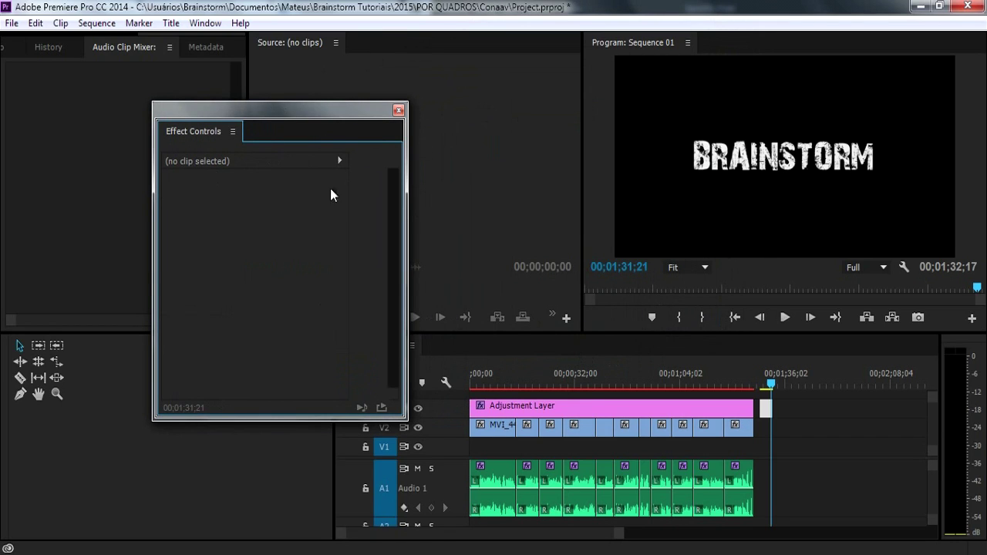
pyautogui.moveTo(408, 215); pyautogui.dragTo(686, 236)
pyautogui.click(672, 110)
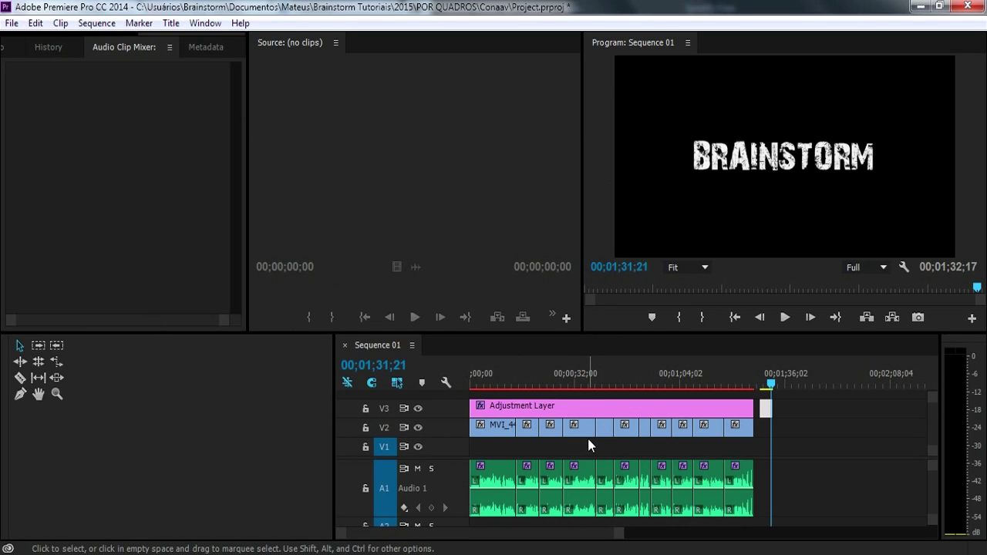
# Reopen Effect Controls with Shift+5 and dock it between the Effects and Markers tabs.
pyautogui.hotkey('shift', '5')
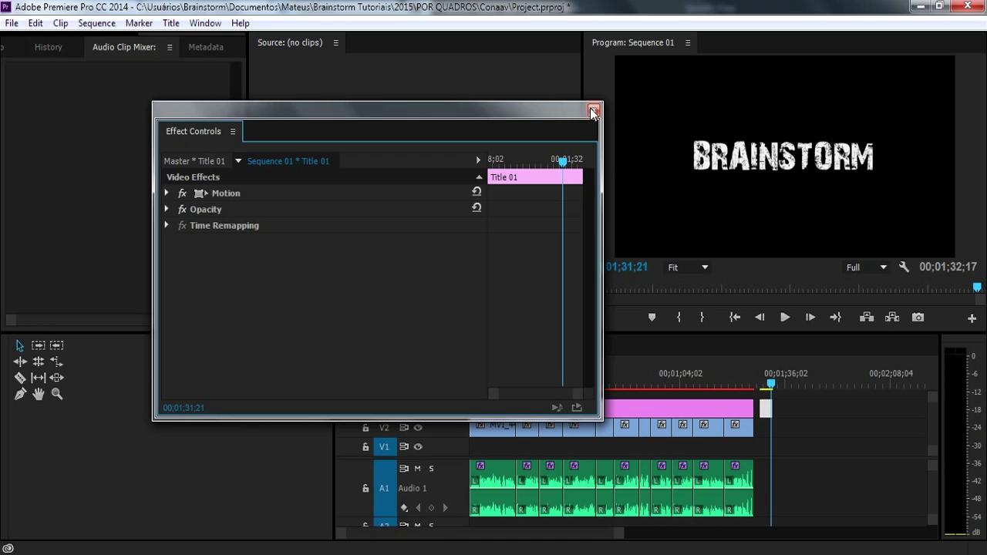
pyautogui.moveTo(165, 135)
pyautogui.mouseDown()
pyautogui.moveTo(109, 96)
pyautogui.moveTo(77, 48)
pyautogui.mouseUp()
pyautogui.moveTo(189, 37); pyautogui.dragTo(122, 36)
pyautogui.moveTo(181, 46); pyautogui.dragTo(98, 48)
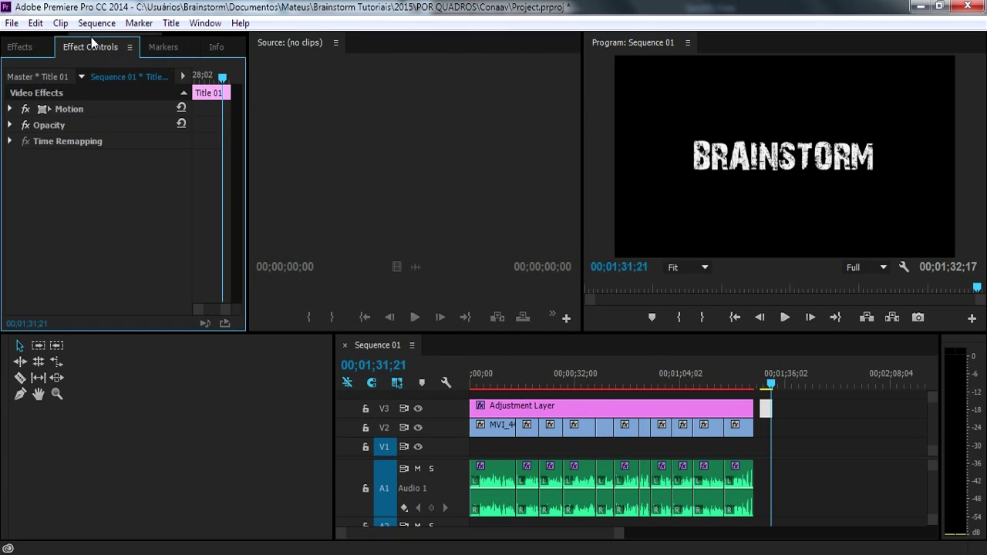
pyautogui.moveTo(76, 33); pyautogui.dragTo(4, 31)
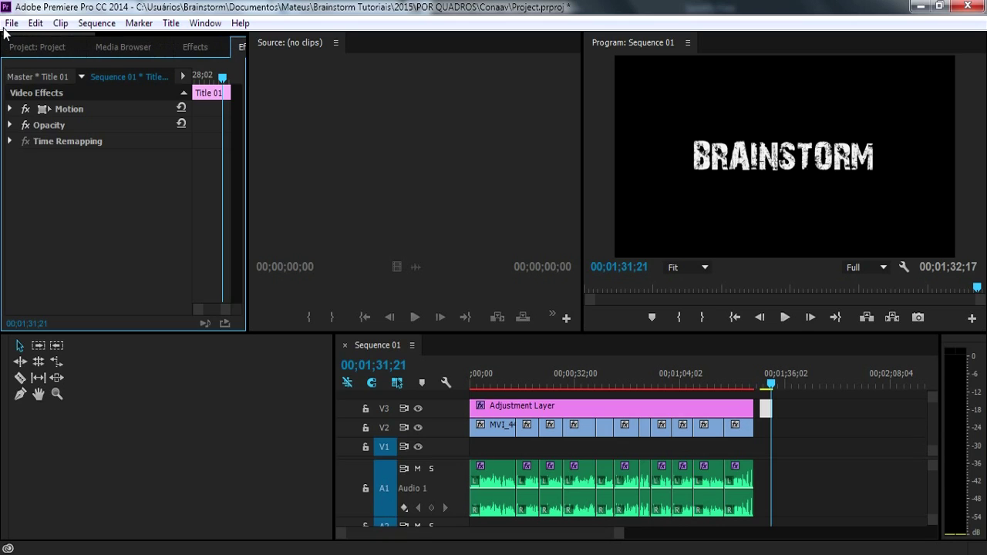
pyautogui.click(30, 47)
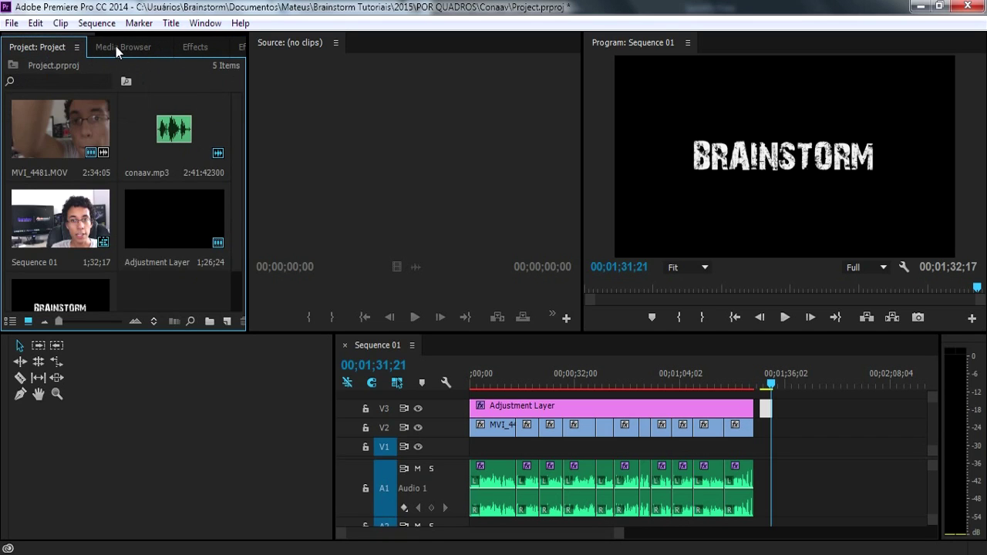
pyautogui.click(122, 51)
pyautogui.click(193, 47)
pyautogui.moveTo(86, 34); pyautogui.dragTo(152, 37)
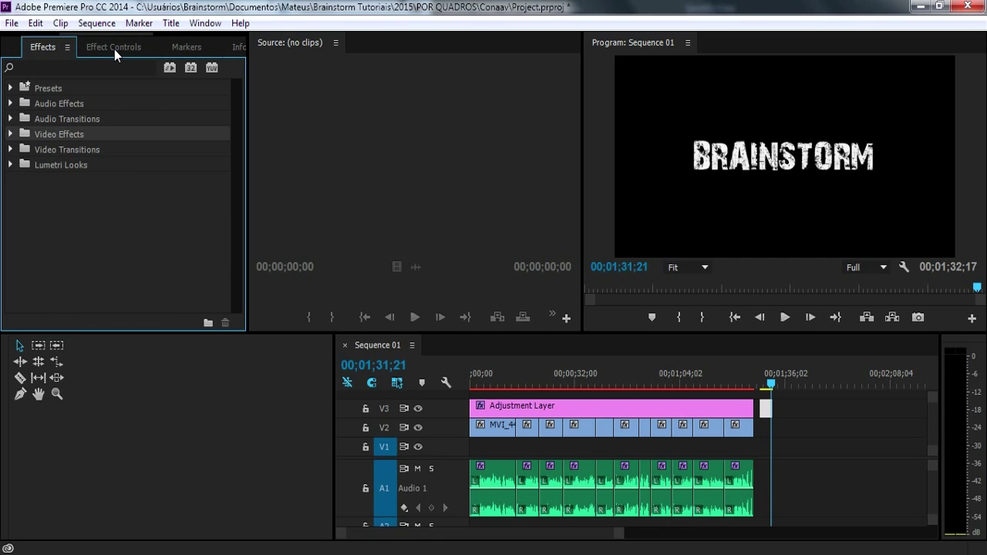
pyautogui.click(114, 50)
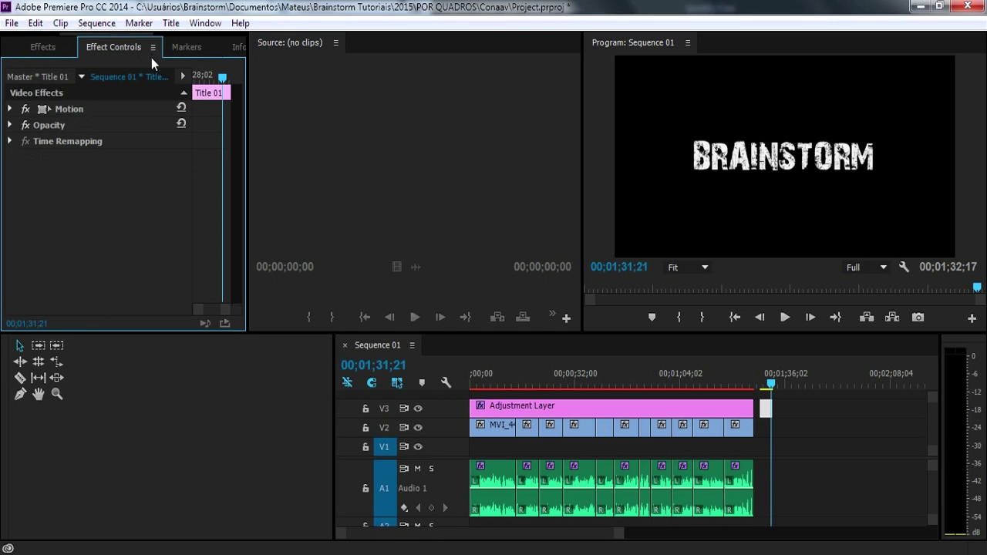
pyautogui.moveTo(128, 33); pyautogui.dragTo(77, 34)
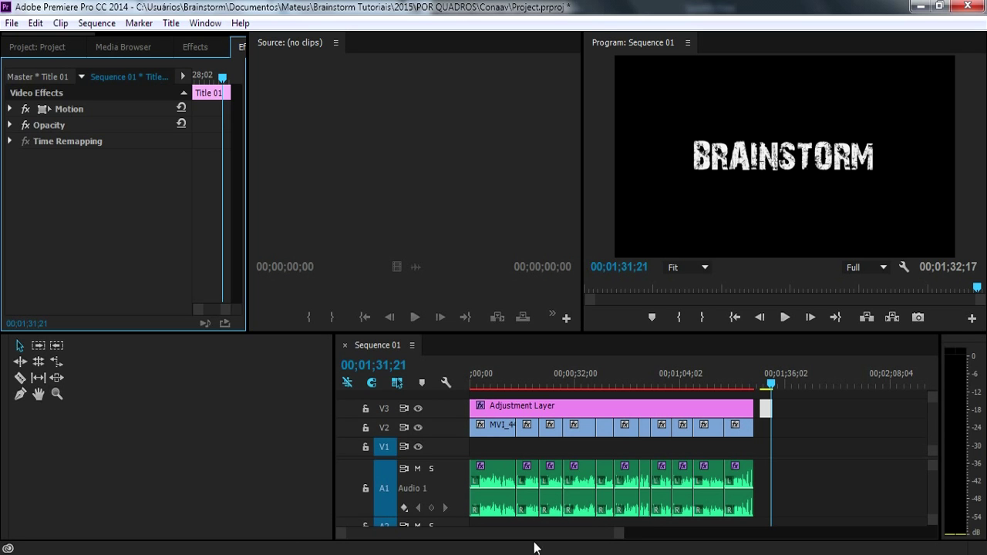
pyautogui.click(466, 197)
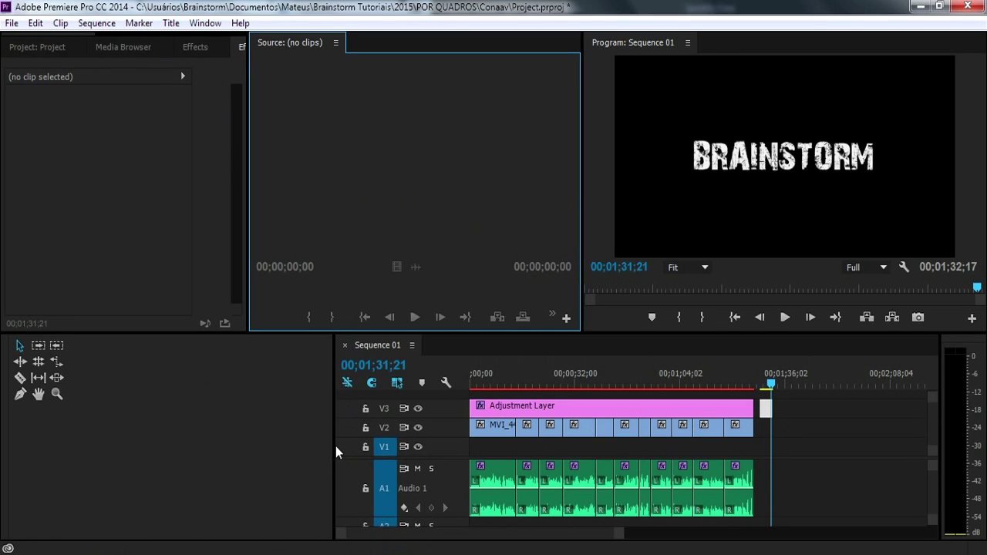
pyautogui.moveTo(335, 444); pyautogui.dragTo(32, 436)
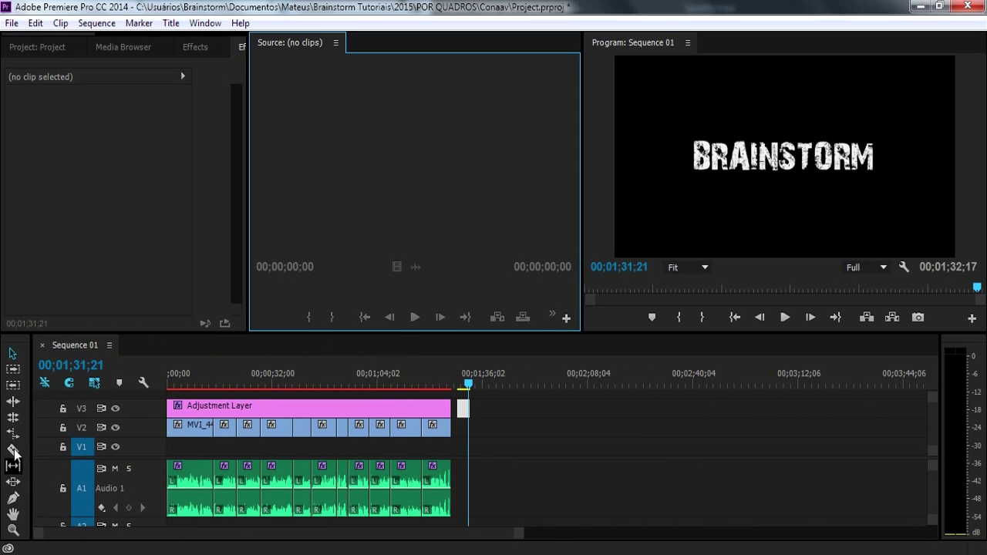
# Dock the Tools panel as a strip below the Sequence 01 timeline and resize so tracks show.
pyautogui.click(12, 354)
pyautogui.moveTo(28, 353); pyautogui.dragTo(115, 544)
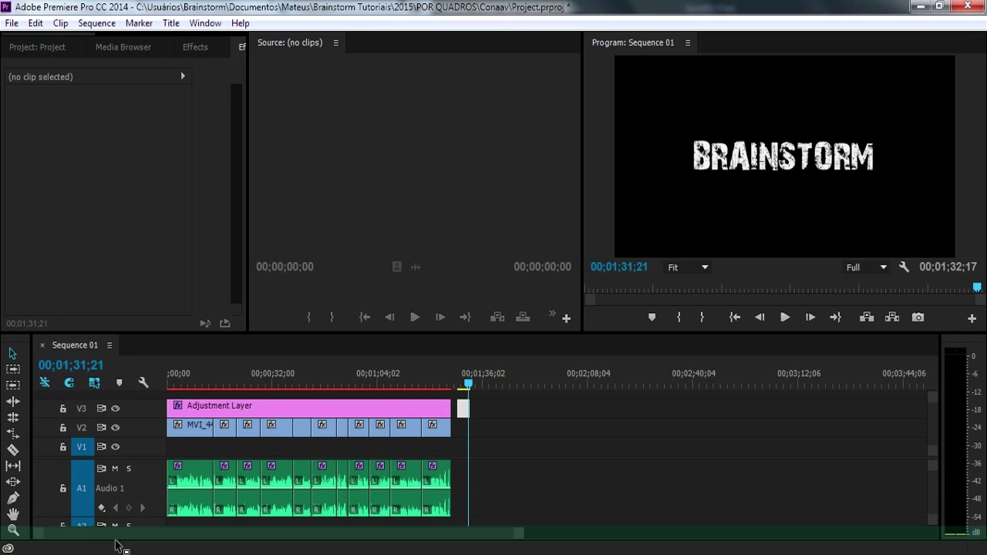
pyautogui.moveTo(115, 544); pyautogui.dragTo(117, 543)
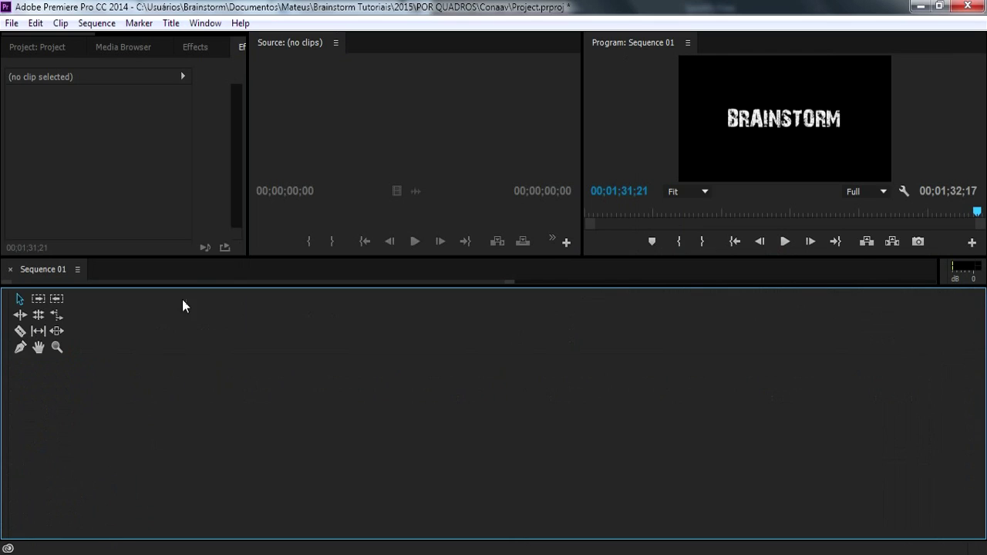
pyautogui.moveTo(186, 286); pyautogui.dragTo(181, 513)
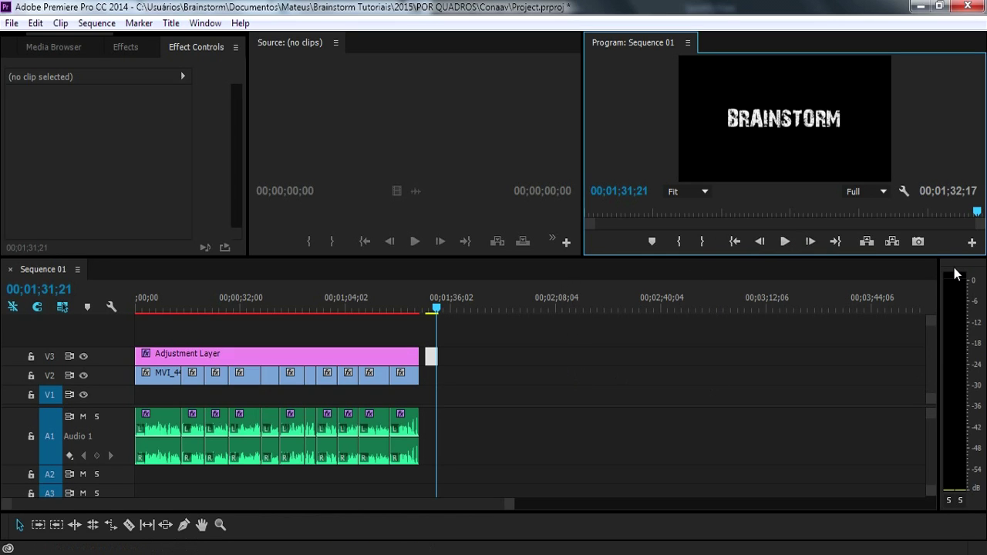
# Make the Source and Program monitors taller and shrink the Audio Meters to a narrow column.
pyautogui.moveTo(948, 256)
pyautogui.mouseDown()
pyautogui.moveTo(949, 279)
pyautogui.moveTo(961, 284)
pyautogui.moveTo(956, 206)
pyautogui.mouseUp()
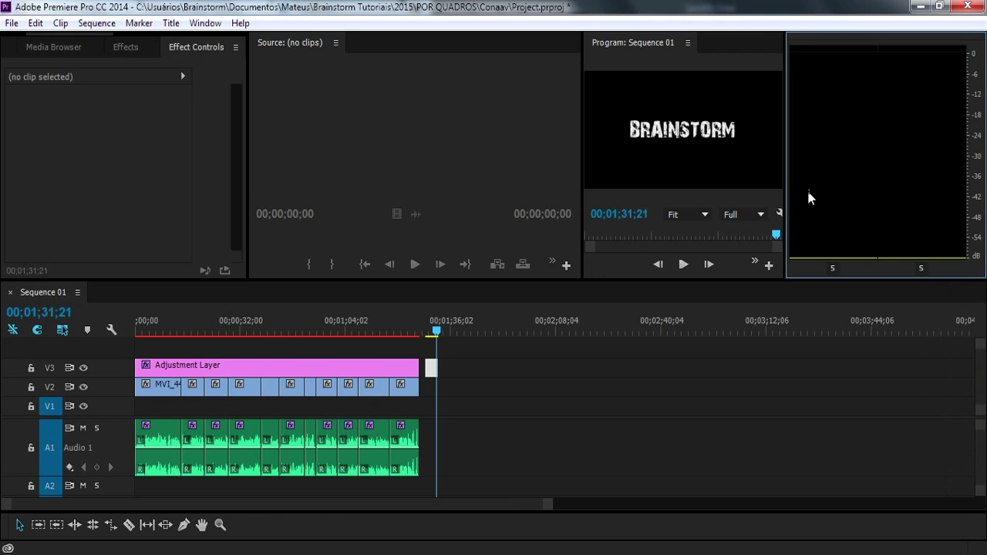
pyautogui.moveTo(786, 189); pyautogui.dragTo(946, 183)
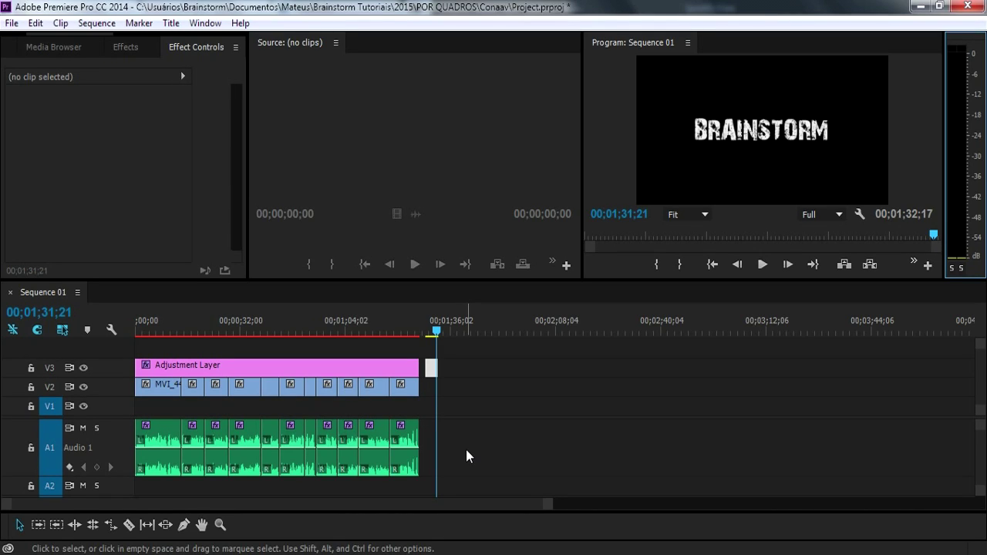
# Reset the Editing workspace via Reset Current Workspace and confirm to restore the original panel layout.
pyautogui.click(211, 30)
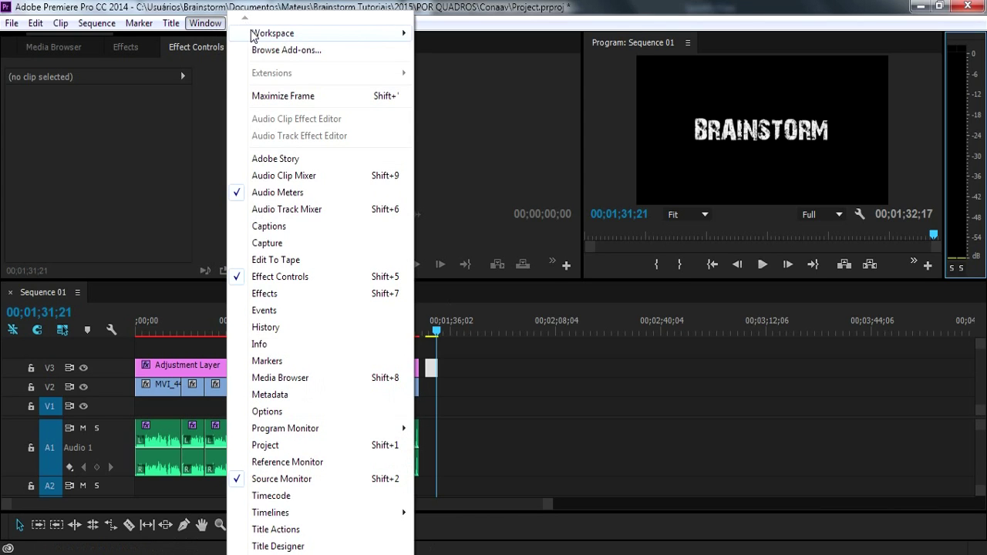
pyautogui.moveTo(252, 35)
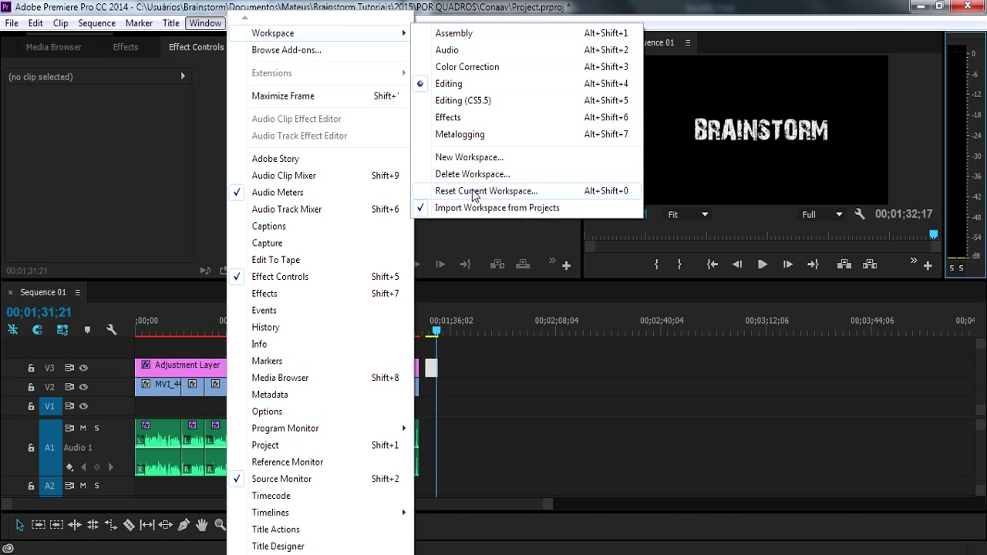
pyautogui.click(592, 193)
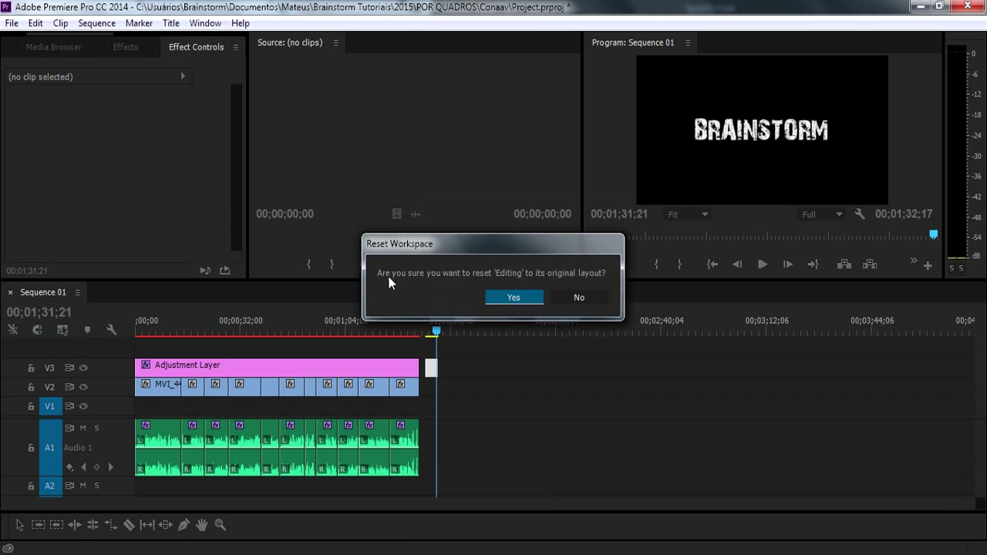
pyautogui.click(507, 304)
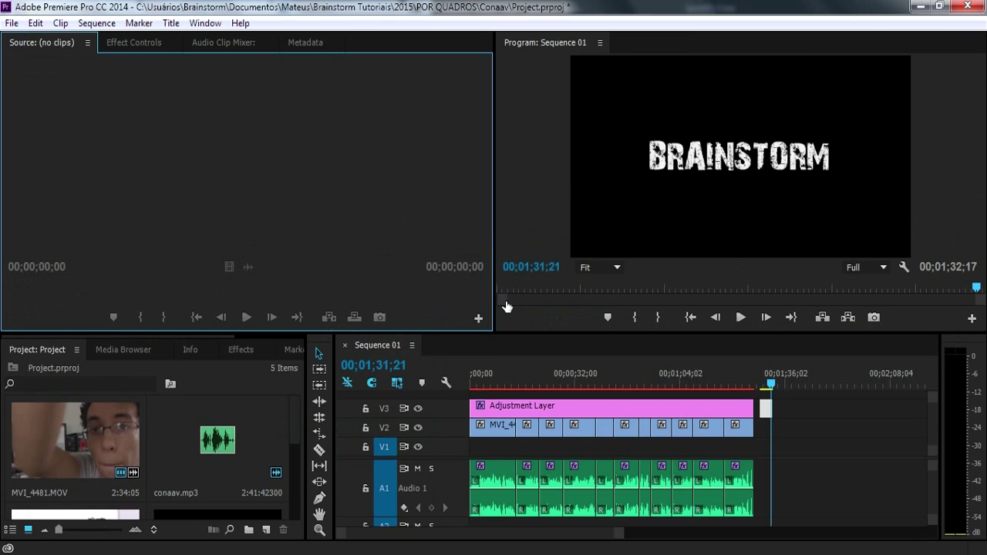